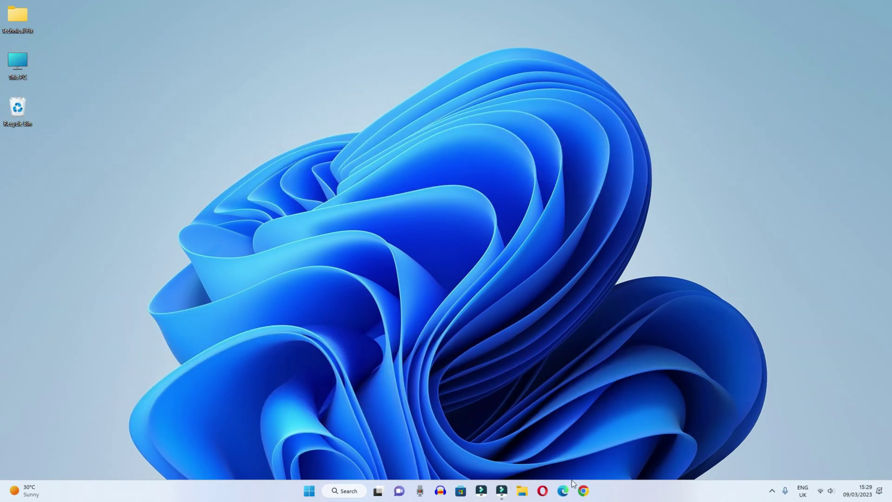
- Launch Google Chrome from the taskbar onto a new tab
left_click(583, 493)
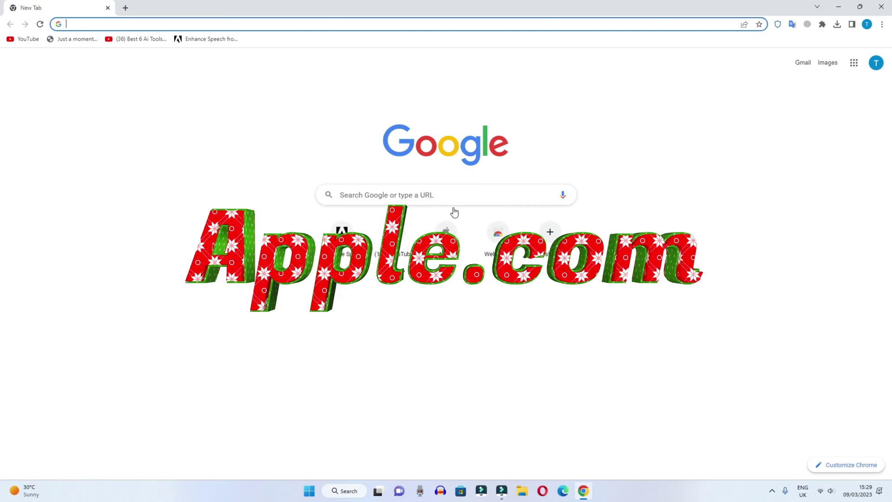
- Load apple.com, glance at the iPhone 14 page, and return to the homepage
type("apple.com")
key("Return")
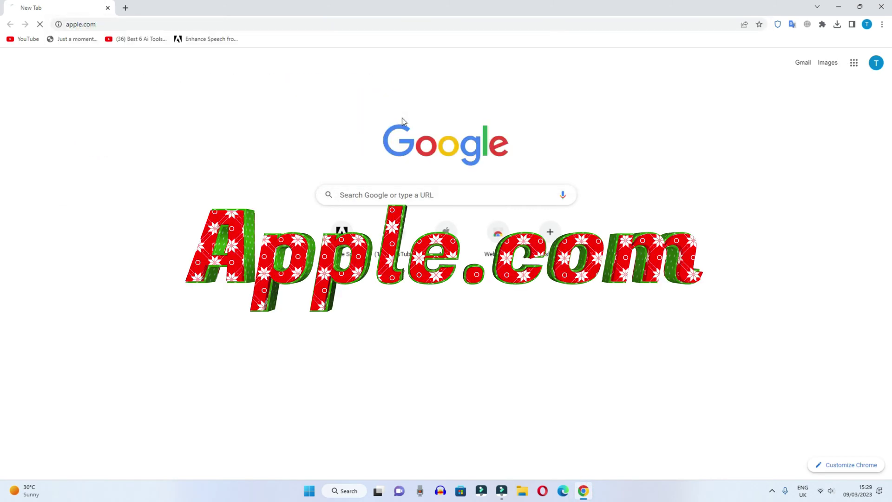
left_click(102, 24)
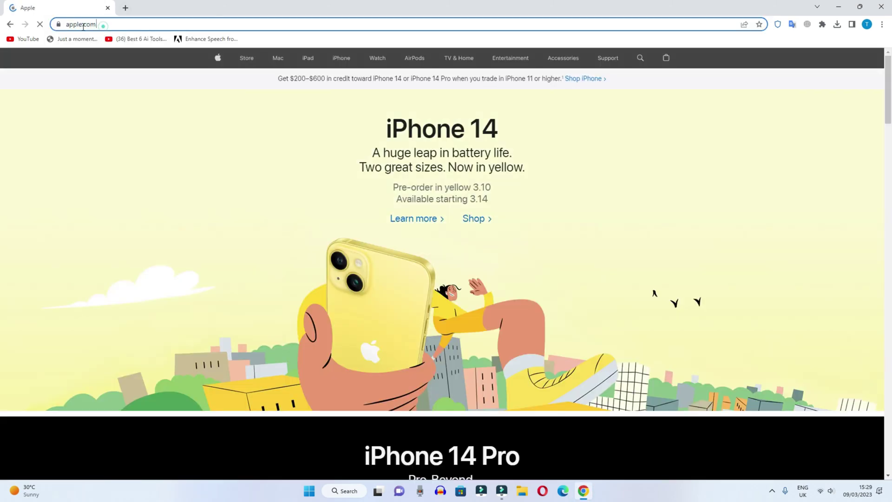
left_click(74, 120)
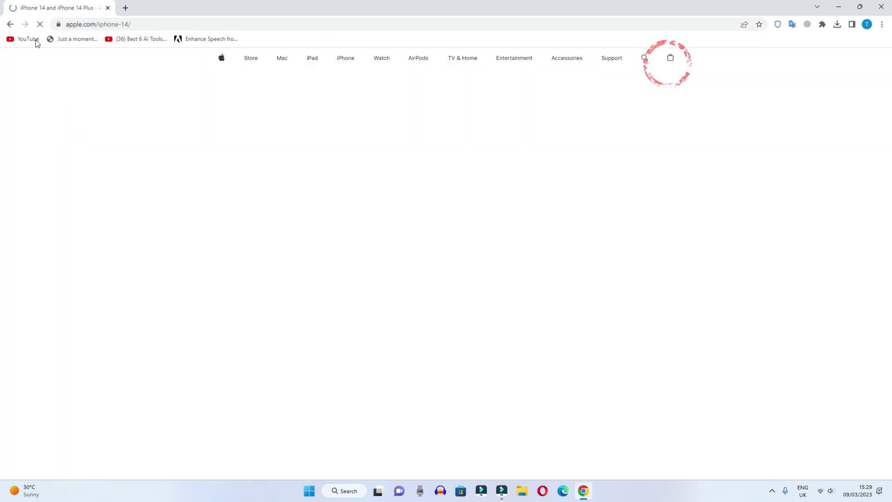
key("alt+Left")
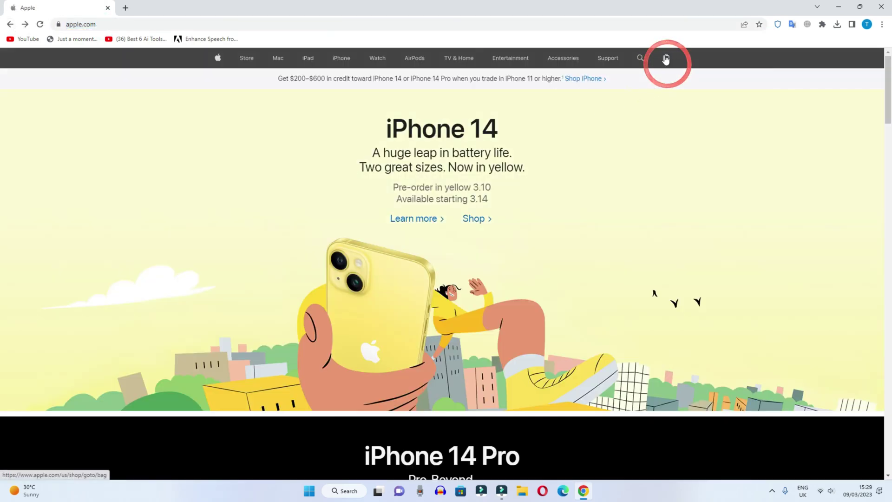
- Go from the bag menu's Account page to the Create Your Apple ID form
left_click(667, 59)
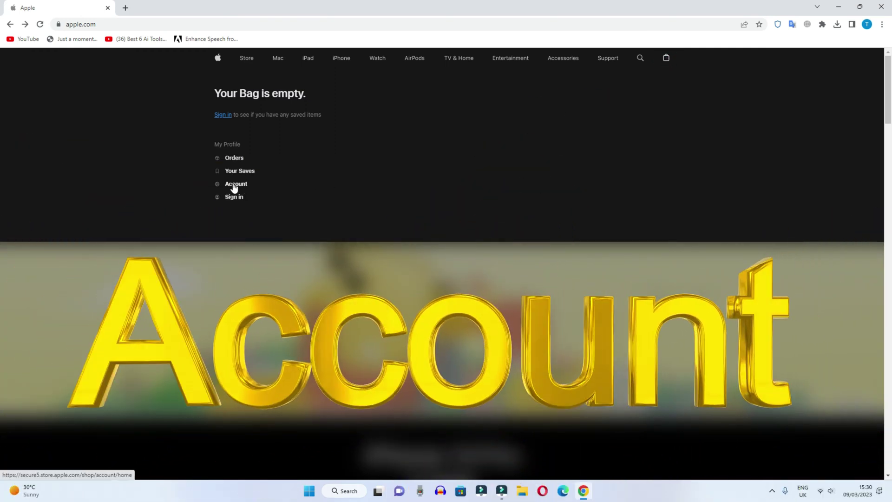
left_click(235, 184)
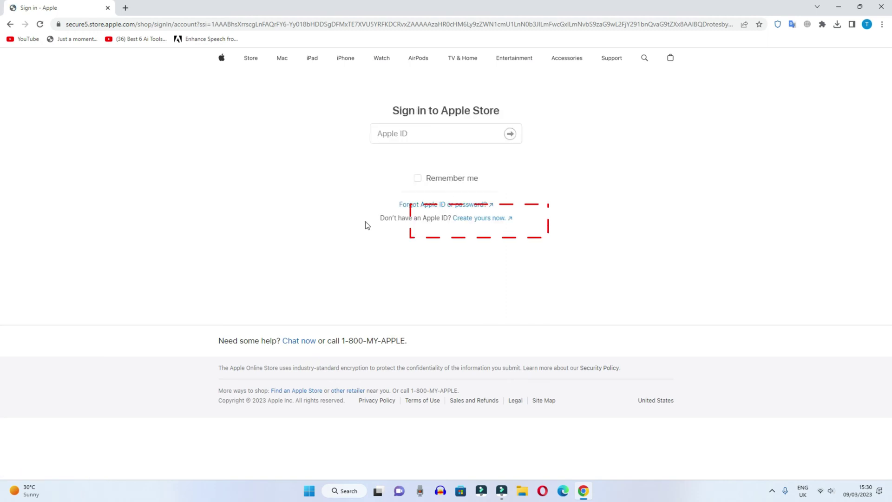
left_click(472, 224)
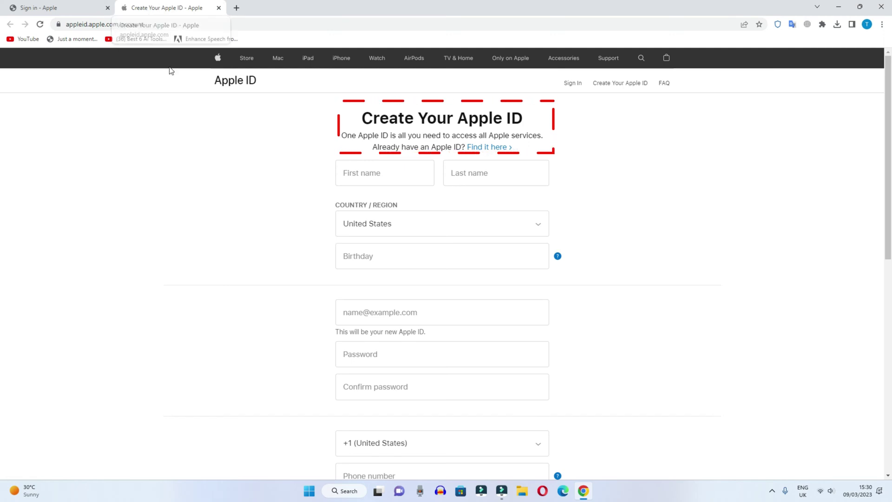
- Enter the user's first and last name on the Apple ID form
left_click_drag(363, 122, 523, 120)
left_click(391, 171)
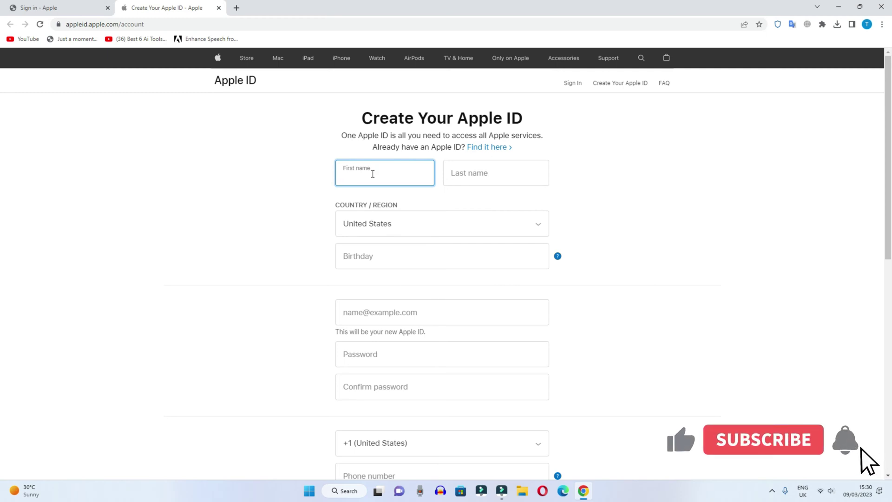
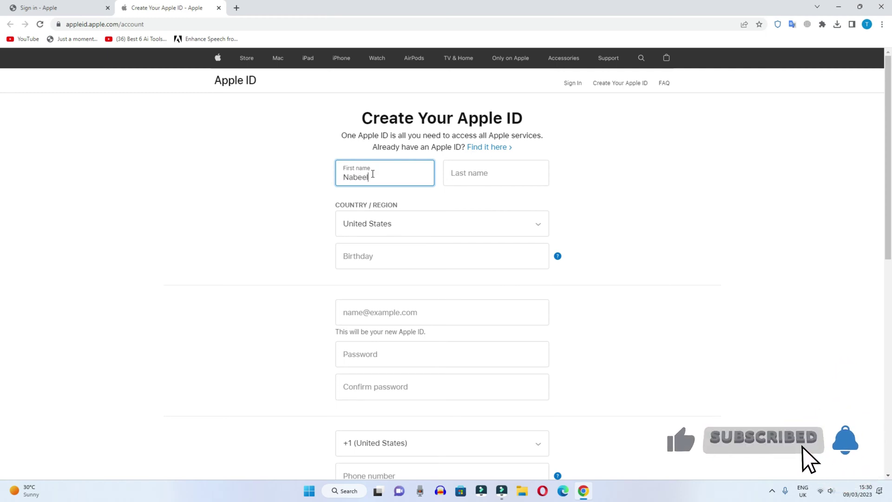
key("Tab")
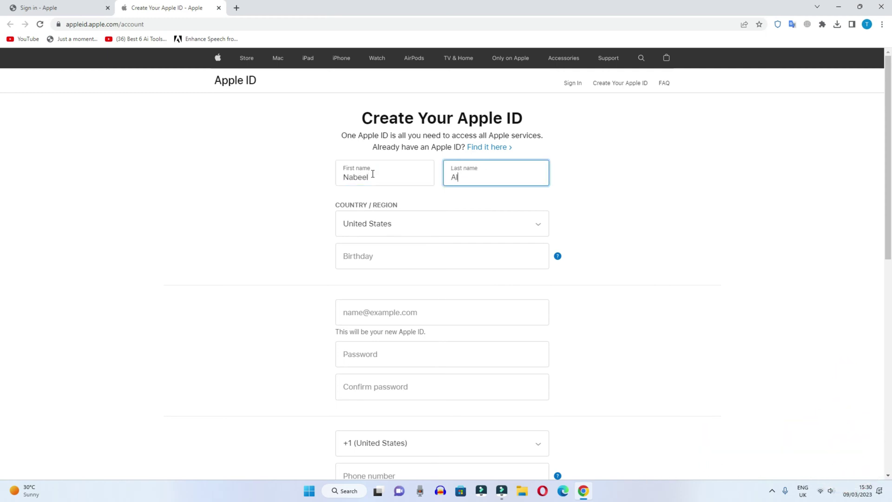
- Set Country/Region to Pakistan and the birthday to 01/01/2000
left_click(393, 225)
key("p")
key("Return")
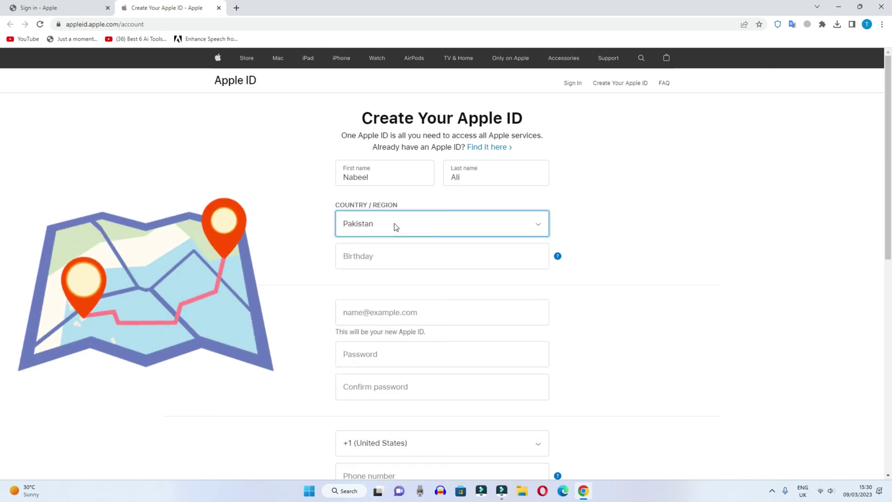
left_click(377, 257)
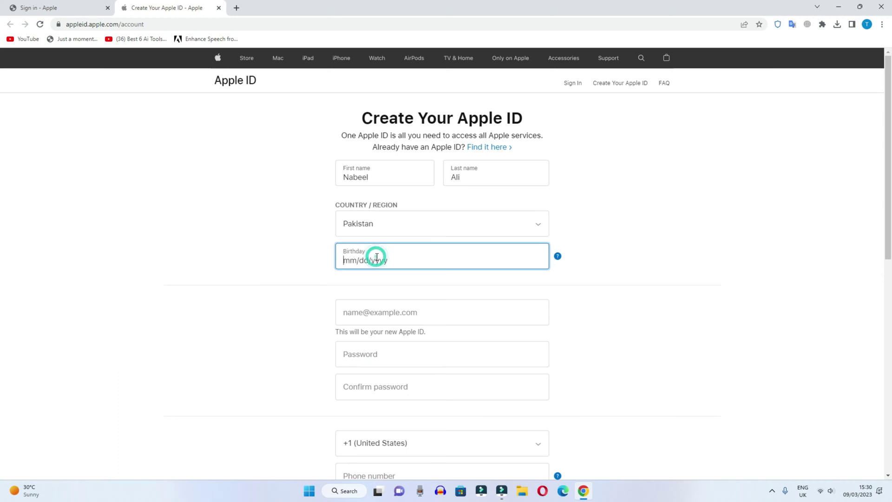
type("01/01/2000")
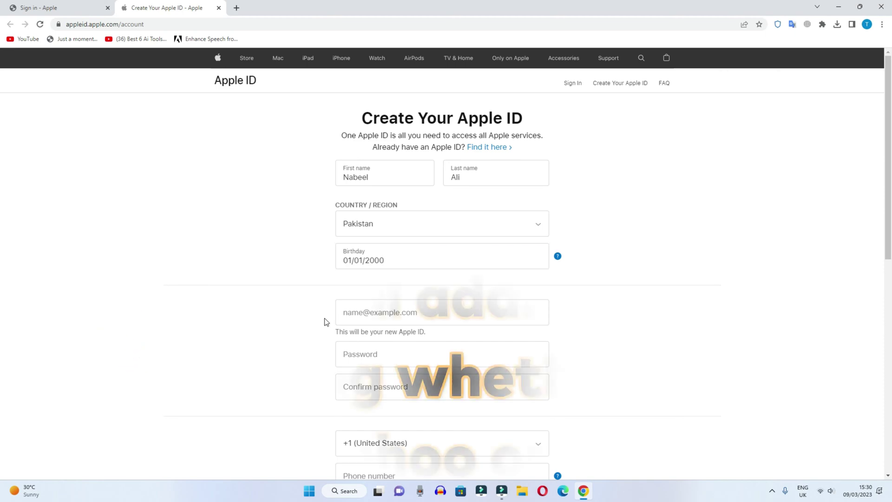
scroll(339, 330, "down", 2)
- Copy the Google account's email address from a new tab into the Apple ID email field
left_click(356, 226)
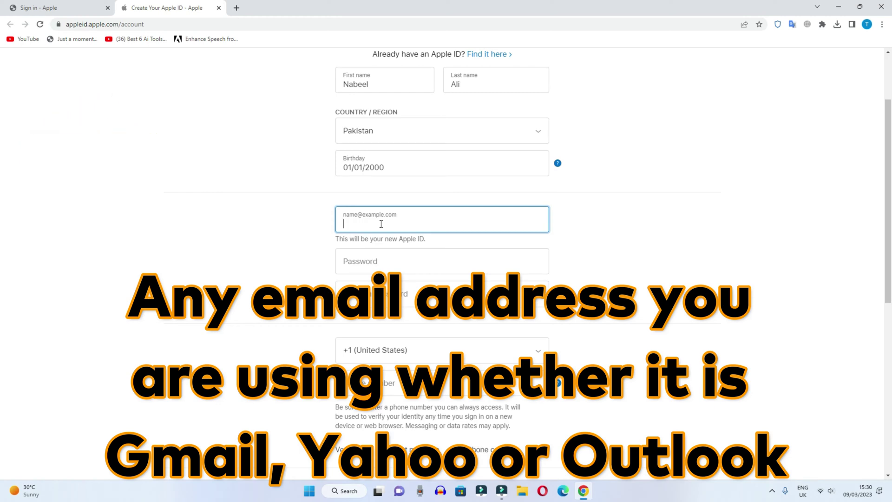
left_click(236, 8)
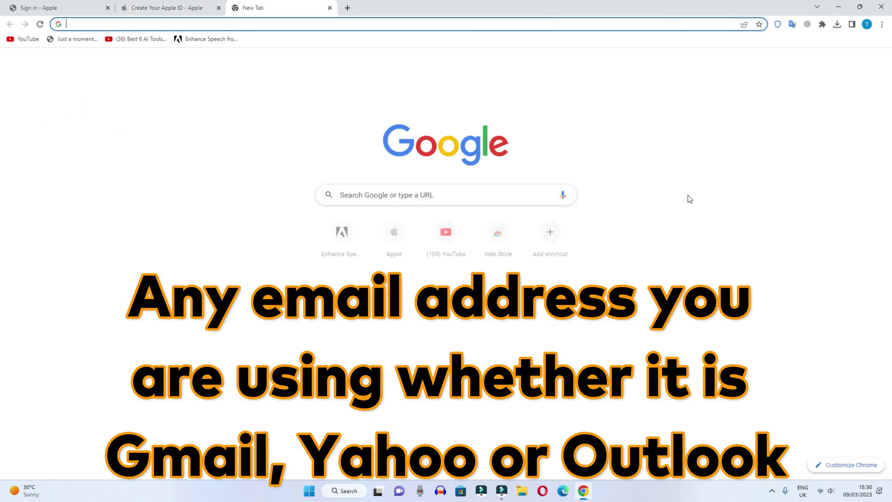
left_click(876, 63)
triple_click(806, 110)
key("ctrl+c")
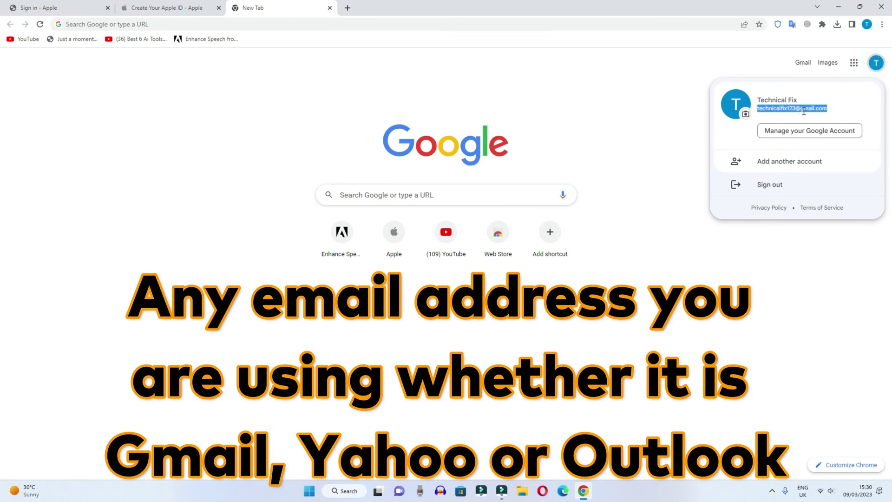
right_click(792, 109)
left_click(599, 119)
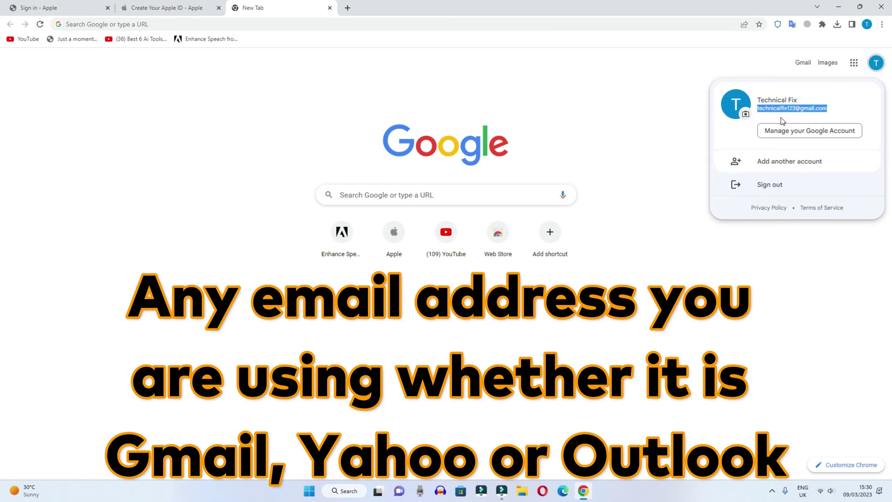
left_click(170, 7)
key("ctrl+v")
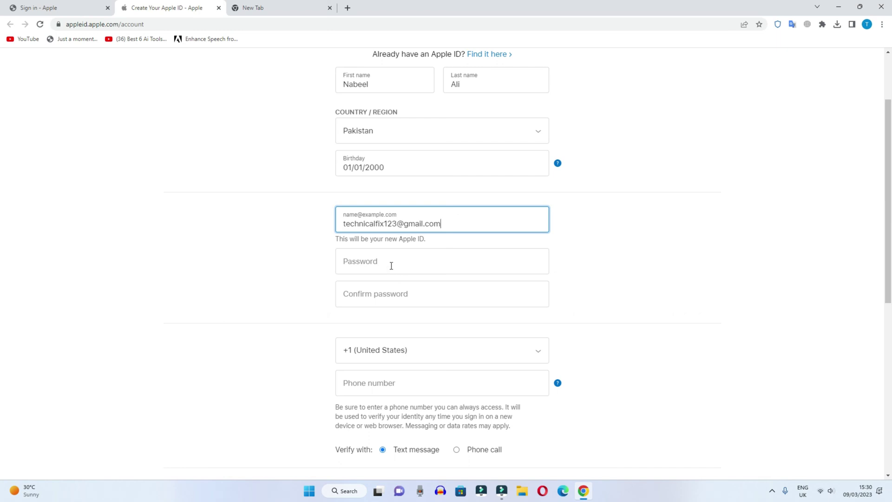
scroll(391, 257, "down", 1)
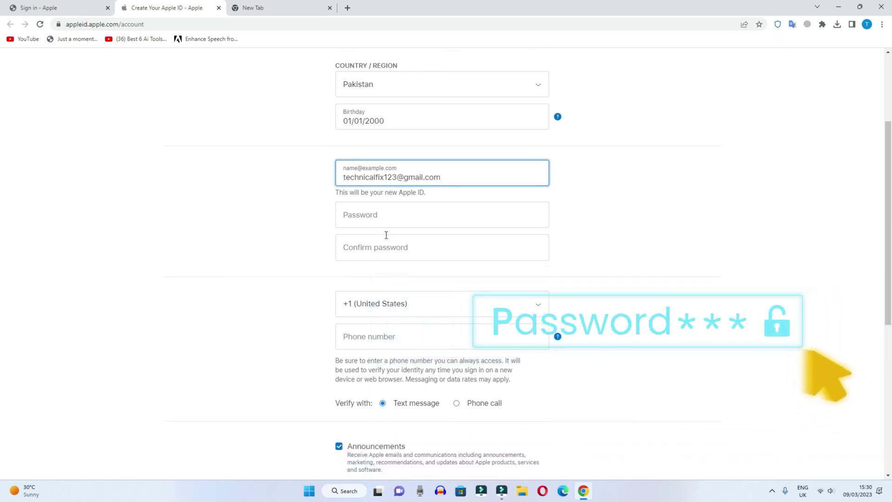
- Type the account password into both Password and Confirm password fields
left_click(380, 212)
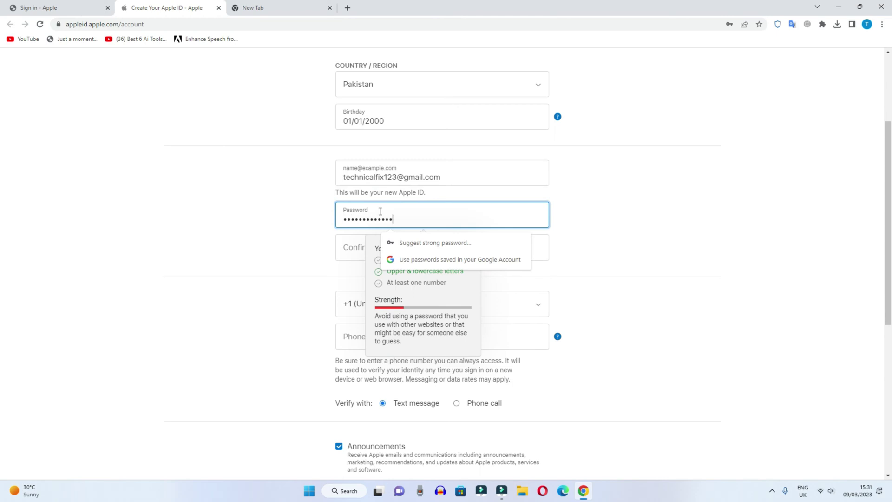
left_click(358, 243)
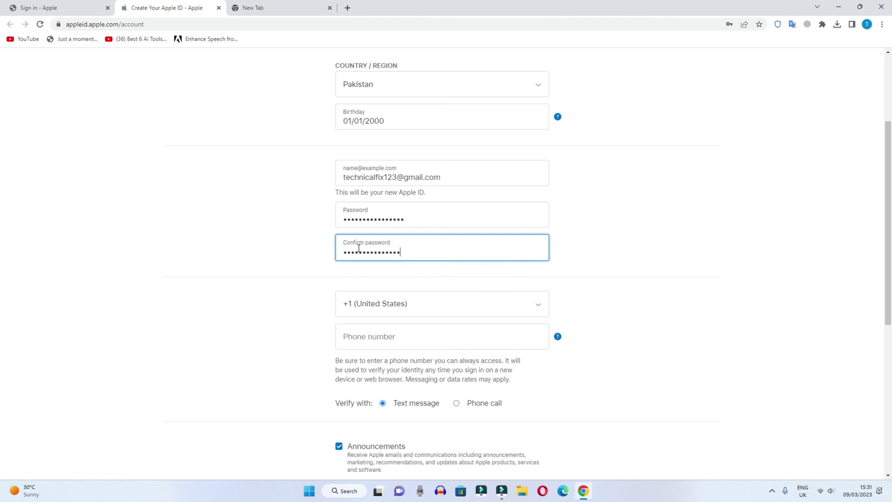
scroll(324, 277, "down", 1)
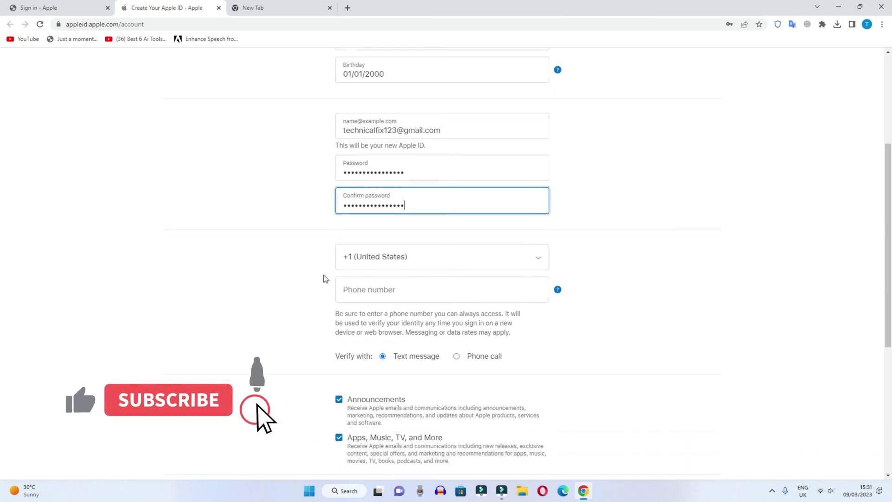
scroll(325, 277, "down", 3)
scroll(325, 277, "up", 2)
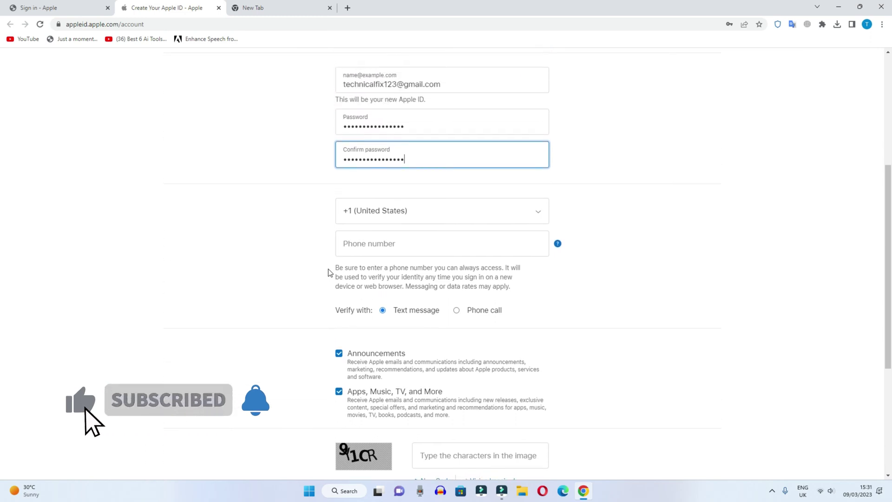
- Choose the +92 (Pakistan) phone country code and enter the phone number
left_click(392, 218)
scroll(412, 313, "up", 10)
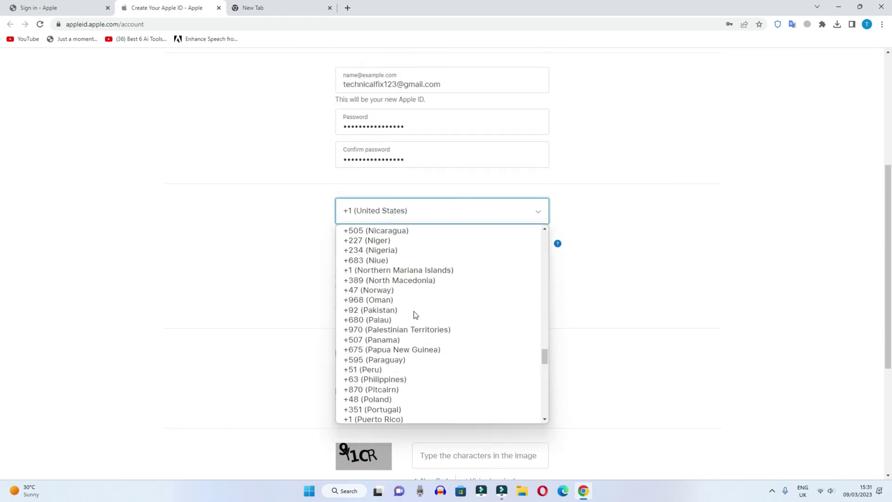
left_click(411, 312)
scroll(373, 274, "down", 2)
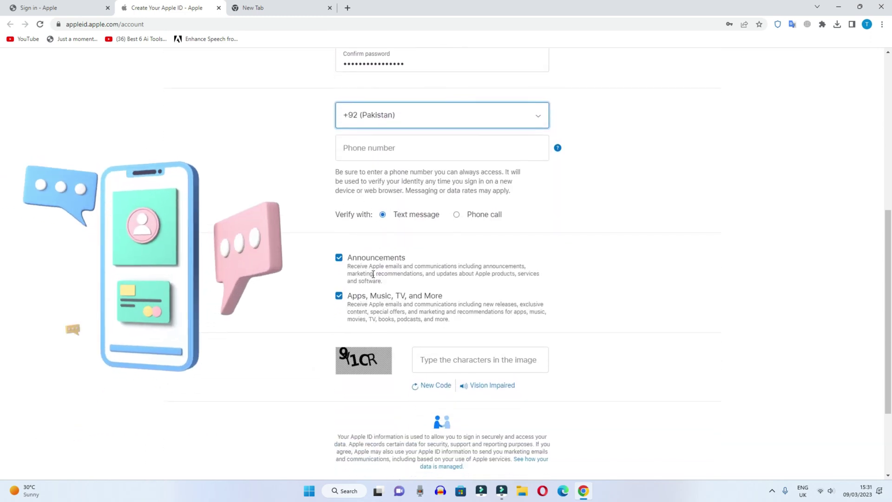
scroll(374, 274, "down", 1)
left_click(363, 104)
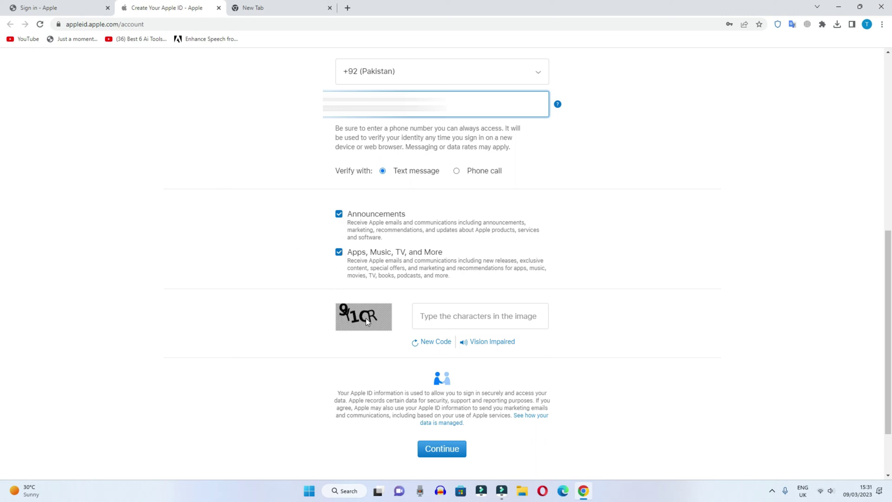
- Refresh the captcha twice, enter its characters, and submit the form
left_click(435, 344)
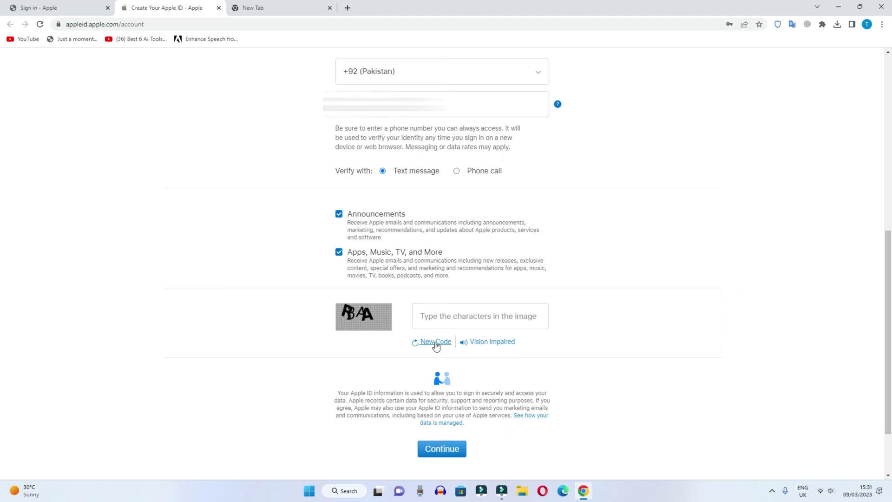
left_click(435, 343)
left_click(423, 316)
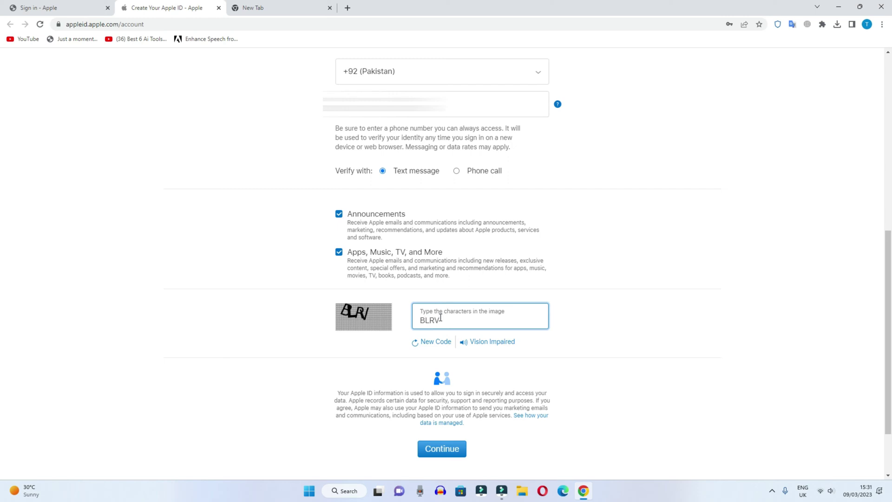
left_click(442, 449)
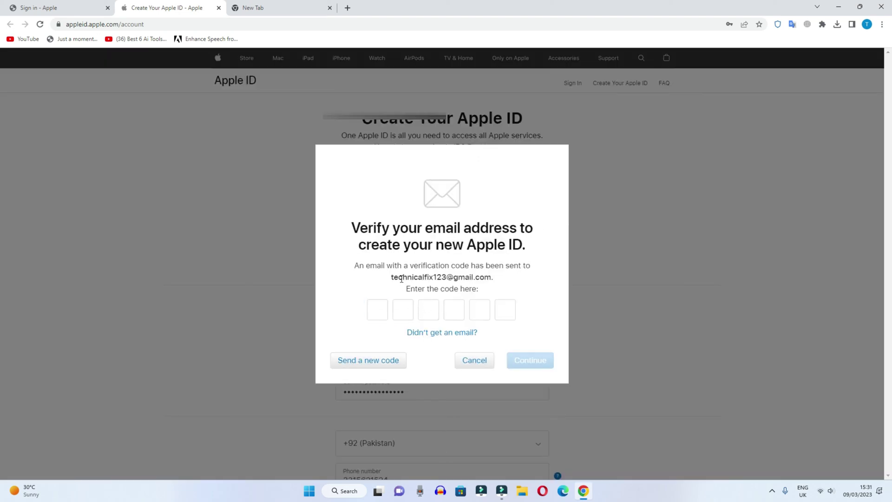
- With the code prompt focused, open Gmail from the Google apps grid in the other tab
left_click_drag(392, 279, 488, 282)
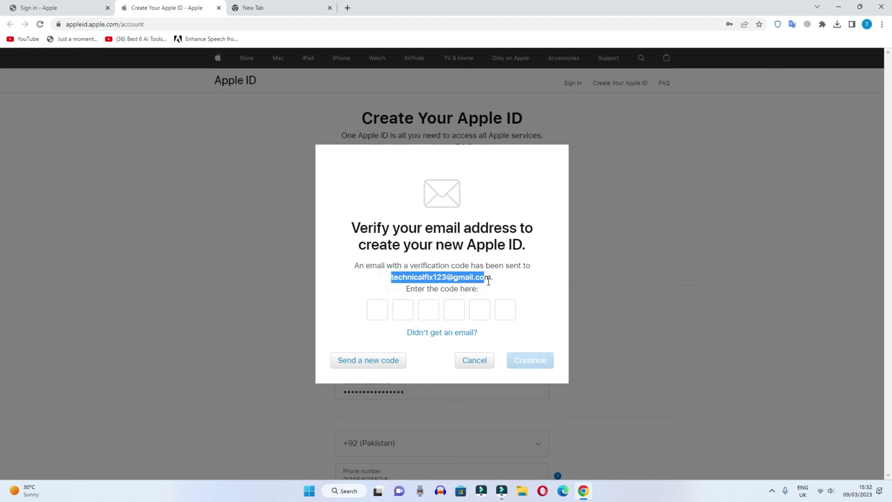
left_click(372, 305)
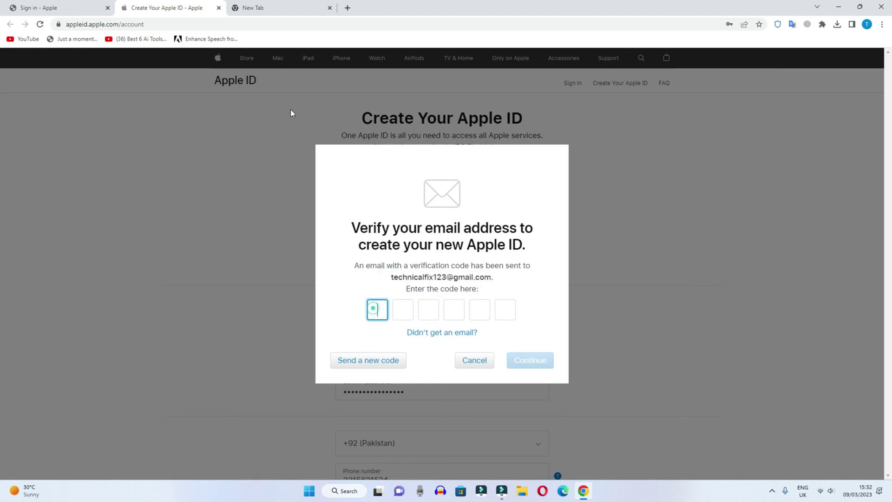
left_click(308, 10)
left_click(852, 63)
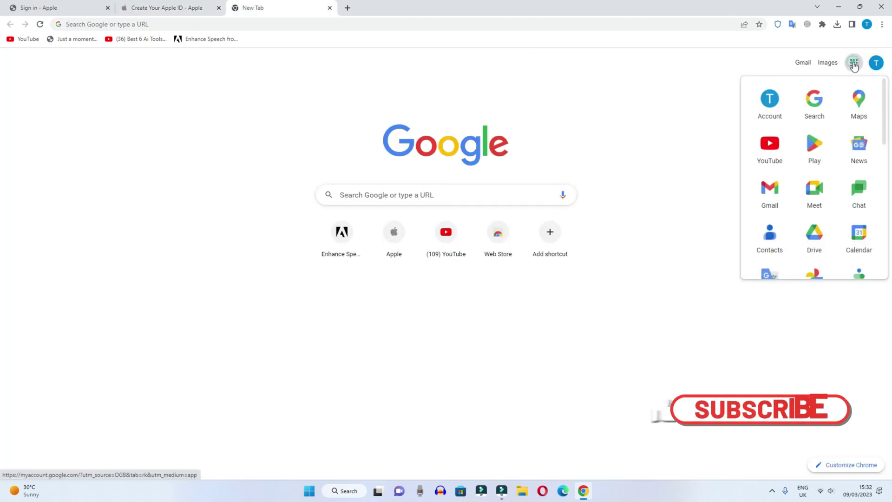
left_click(816, 149)
left_click(777, 189)
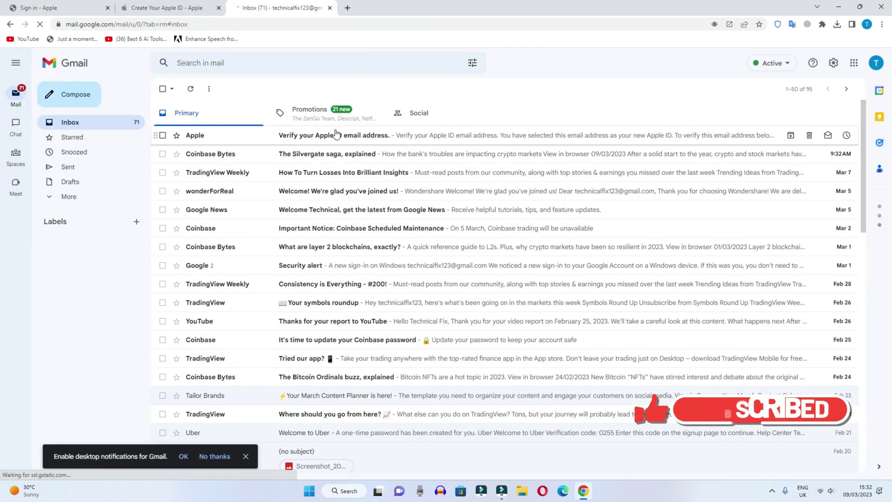
- Read the code in Apple's verification email, then return to the sign-up tab
left_click(203, 137)
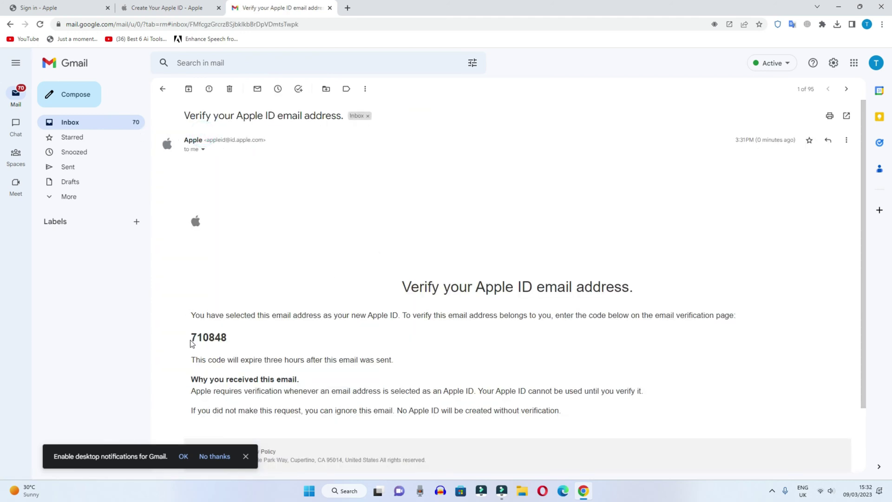
left_click(194, 8)
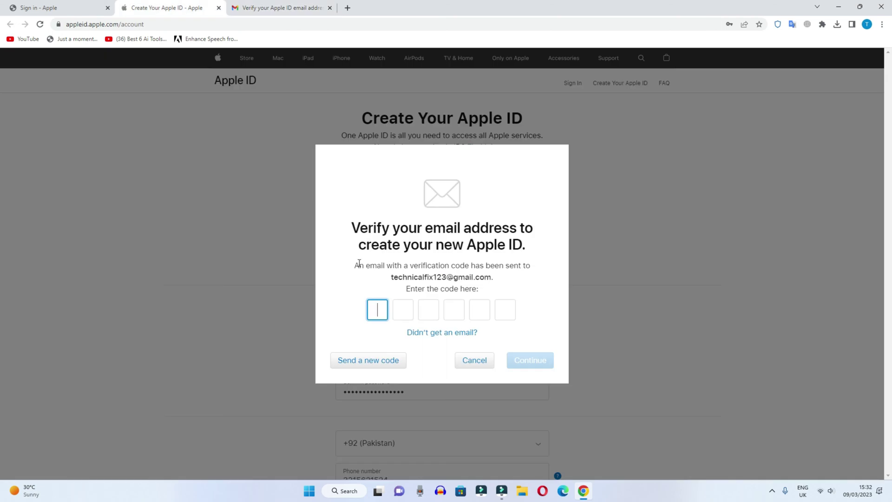
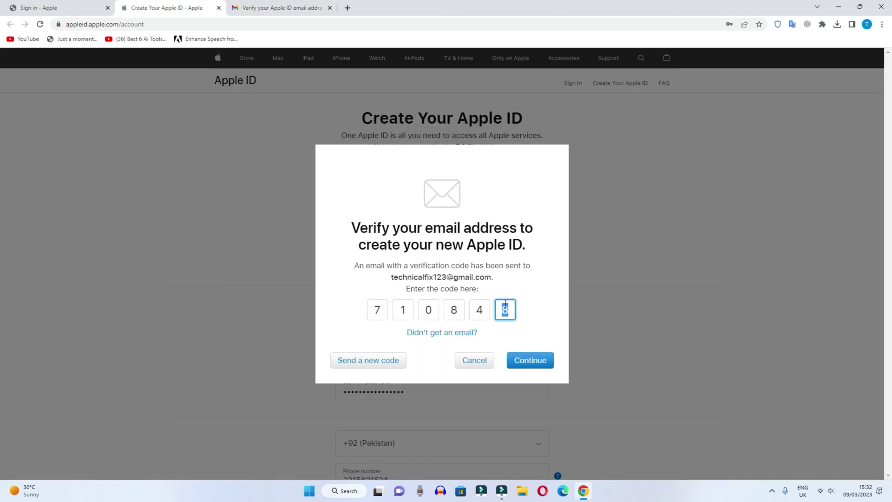
- Enter the six-digit emailed verification code and continue
left_click(533, 362)
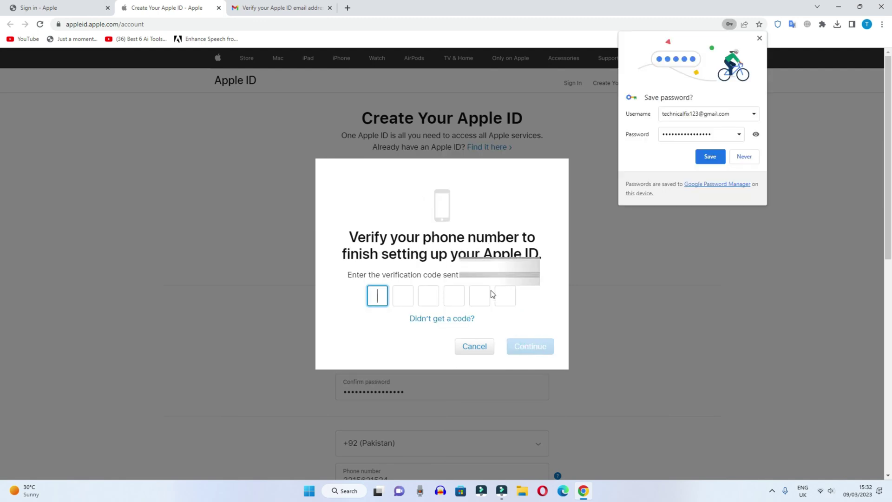
- Dismiss Chrome's save-password offer, enter the SMS code with one correction, and continue
double_click(469, 276)
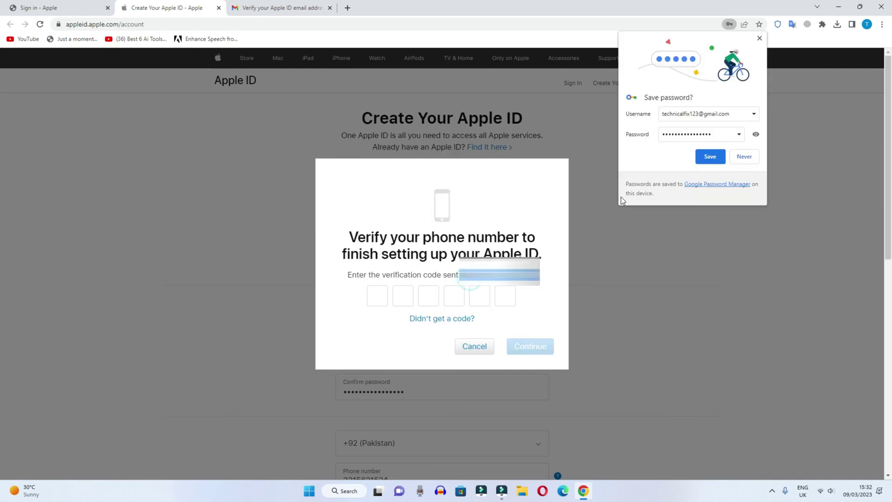
left_click(760, 39)
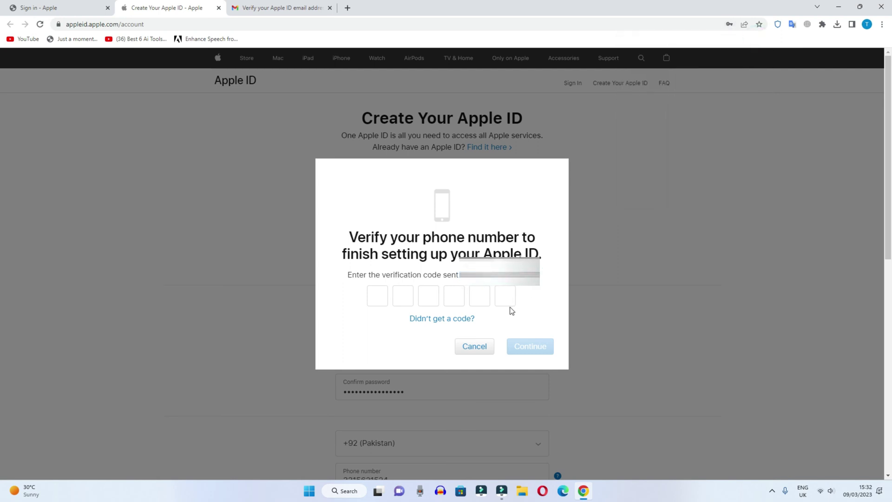
left_click(369, 294)
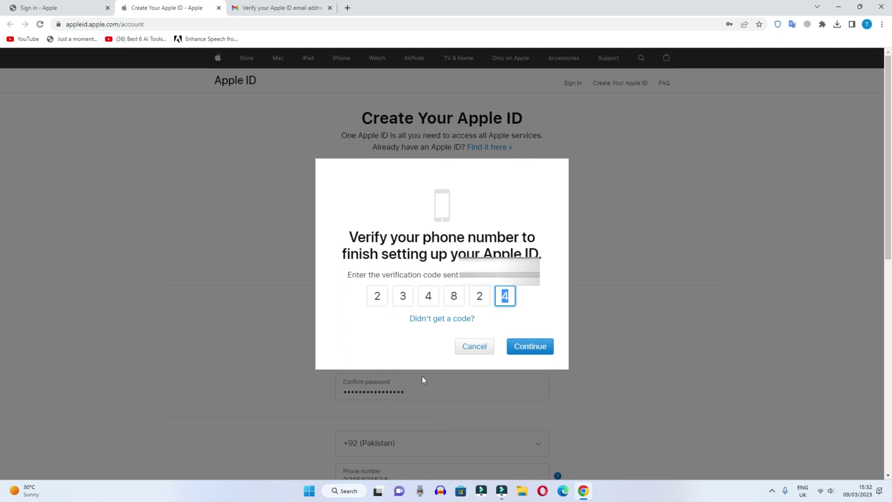
left_click(533, 347)
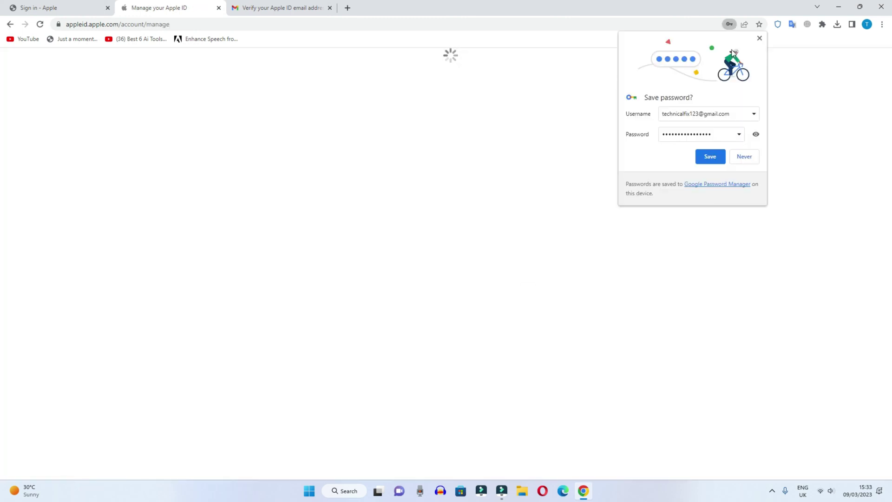
left_click(759, 40)
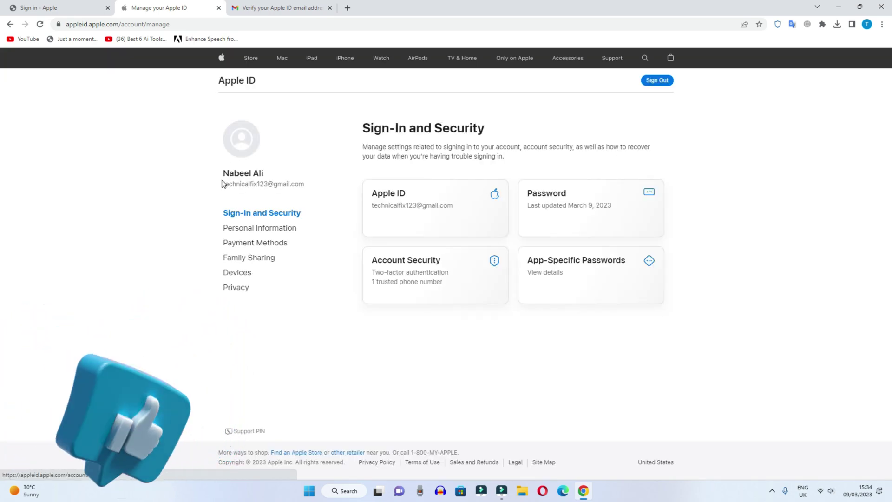
left_click_drag(222, 188, 295, 211)
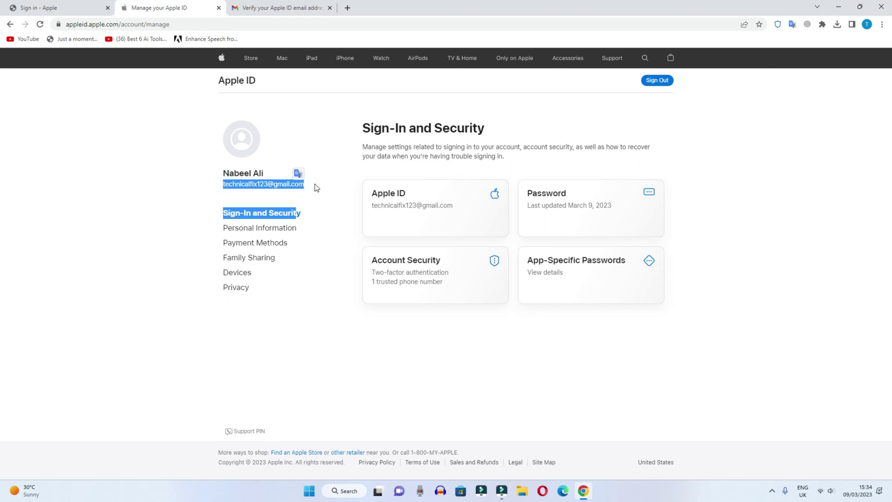
left_click(315, 181)
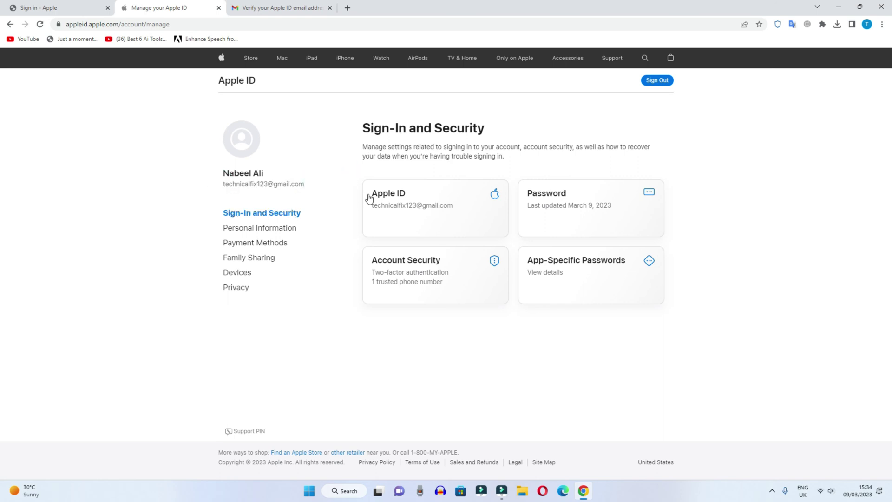
left_click(403, 196)
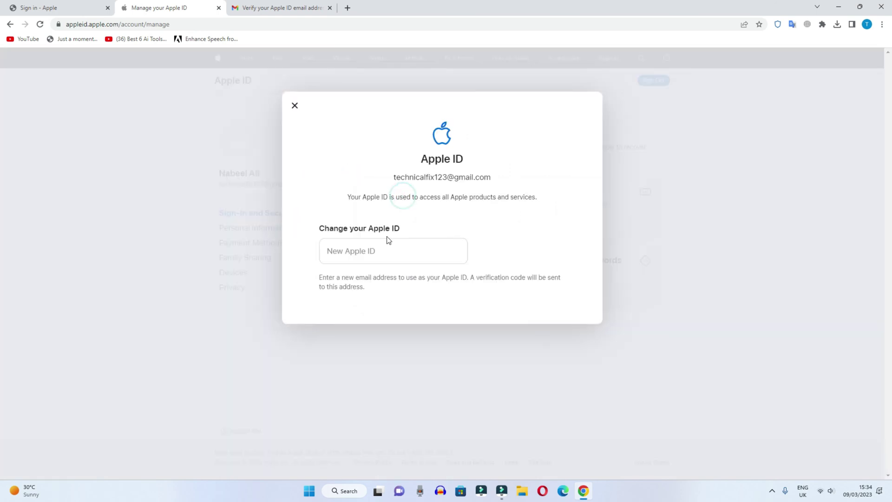
left_click(356, 250)
left_click(295, 105)
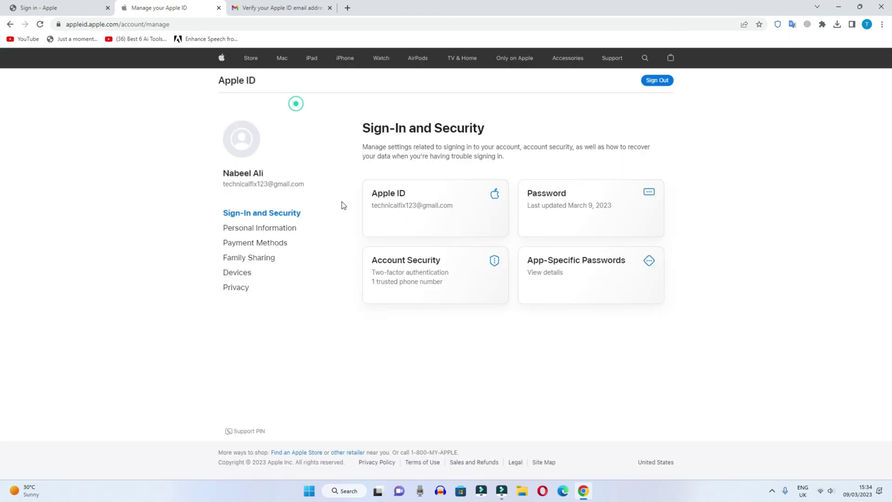
left_click(544, 211)
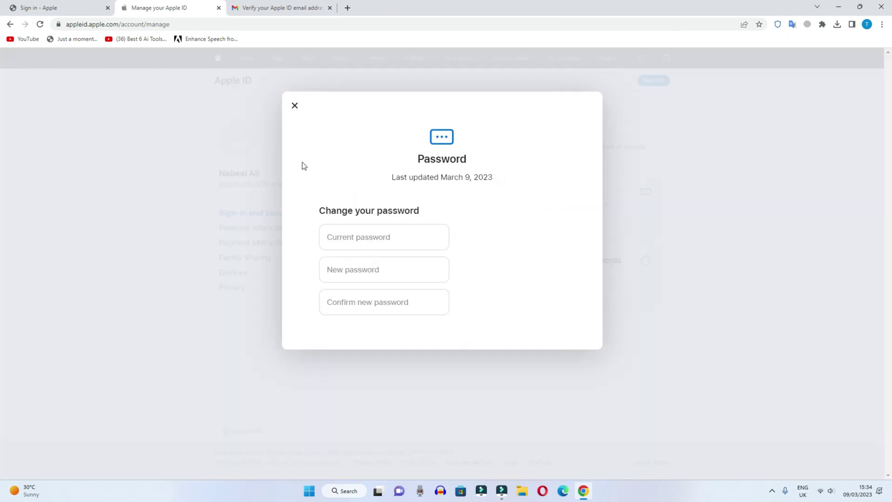
left_click(295, 106)
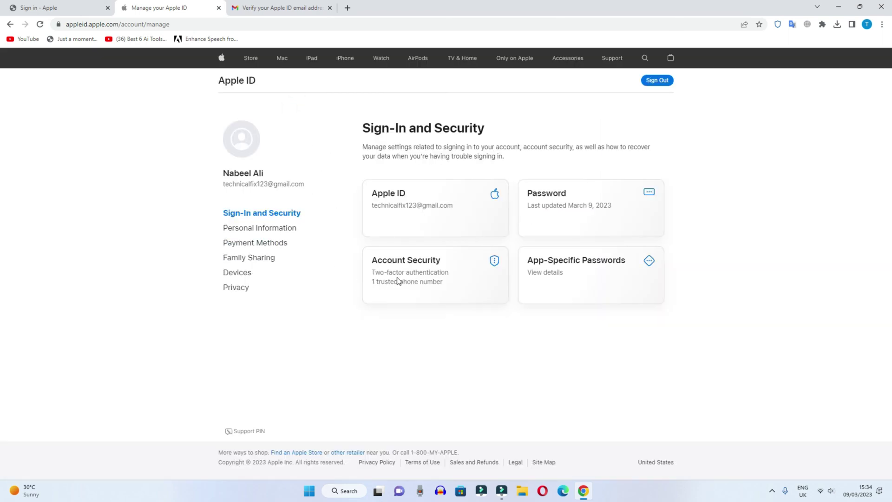
- In Personal Information, view the Name and Language cards and close both unchanged
left_click(241, 229)
left_click(376, 214)
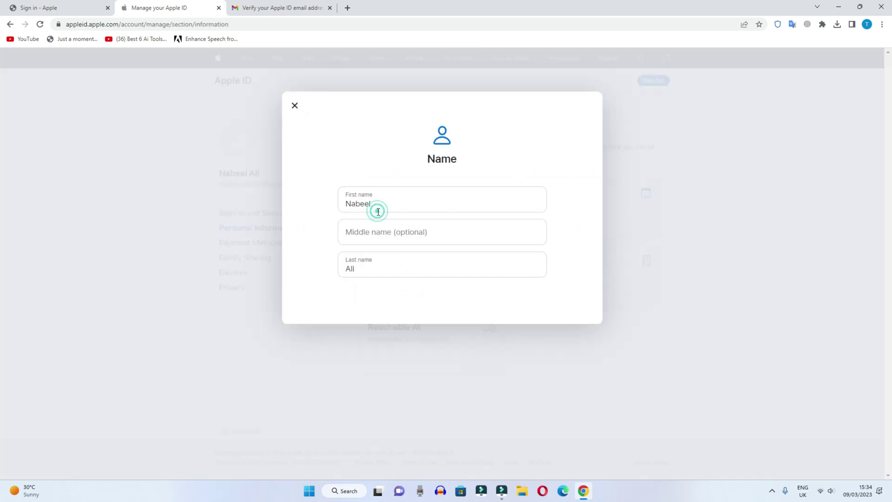
left_click(295, 106)
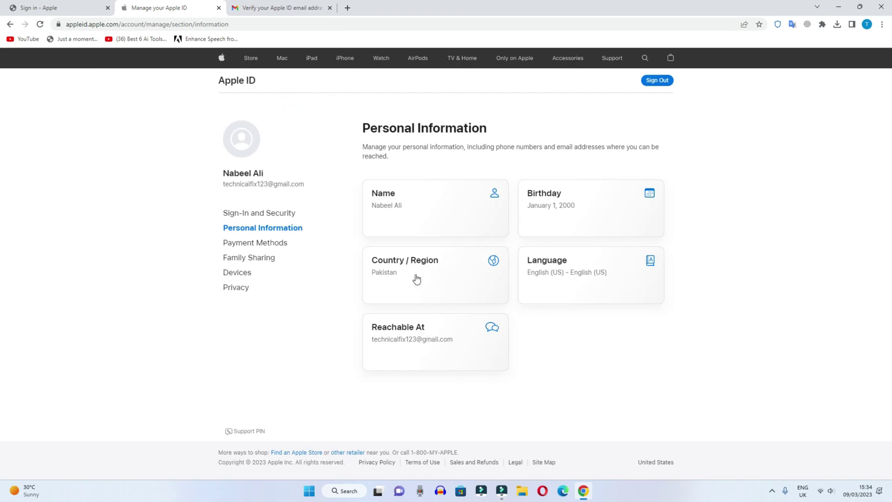
left_click(552, 283)
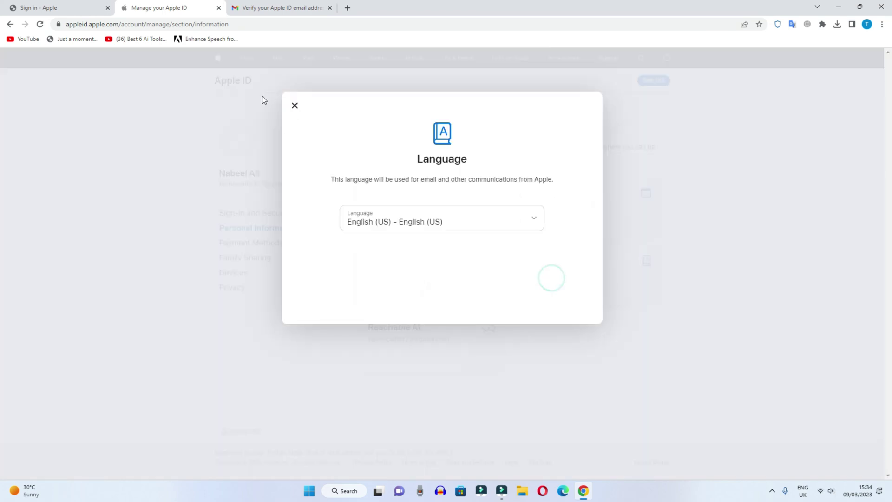
left_click(293, 105)
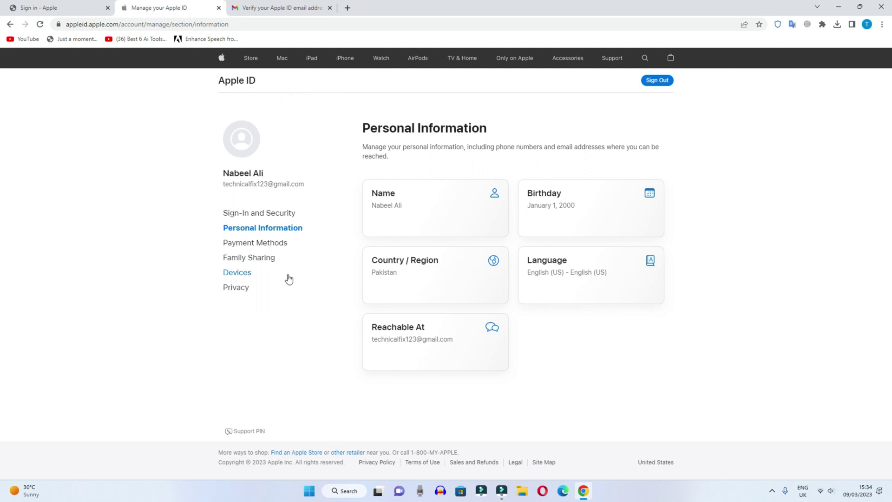
- Browse the Payment Methods, Family Sharing and Devices sections, ending on Privacy
left_click(264, 244)
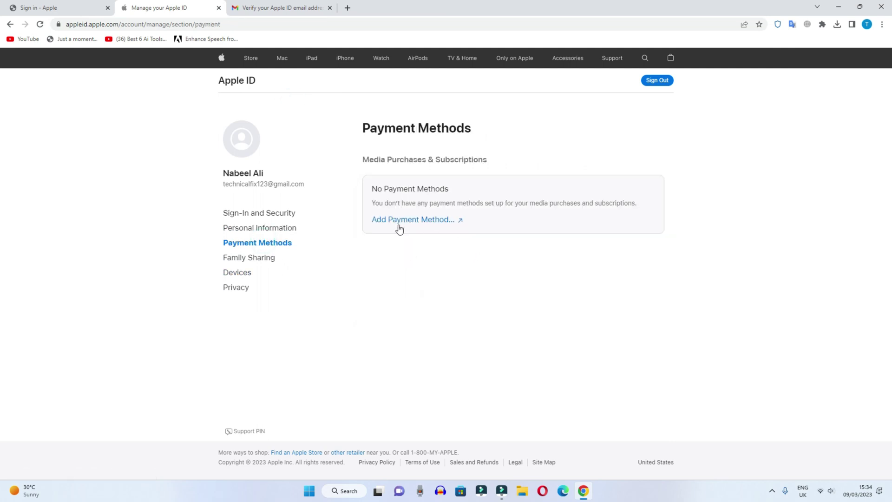
left_click(265, 263)
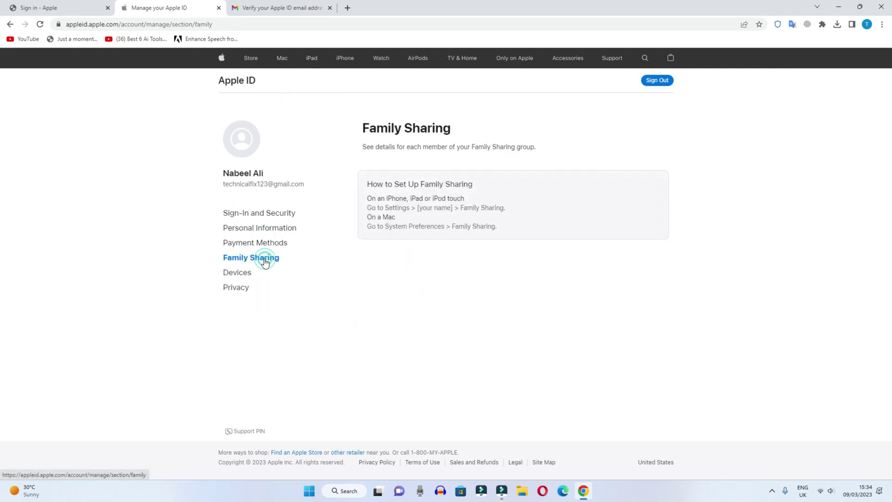
left_click(246, 276)
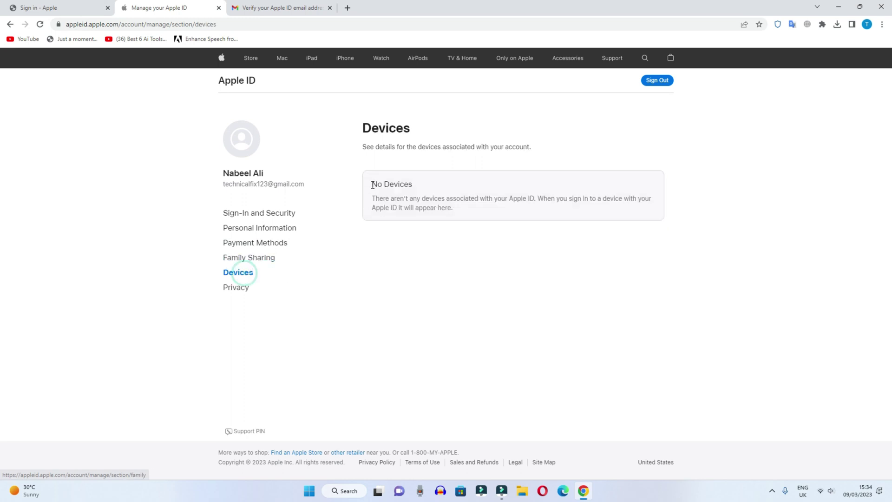
left_click_drag(371, 183, 455, 215)
left_click(411, 301)
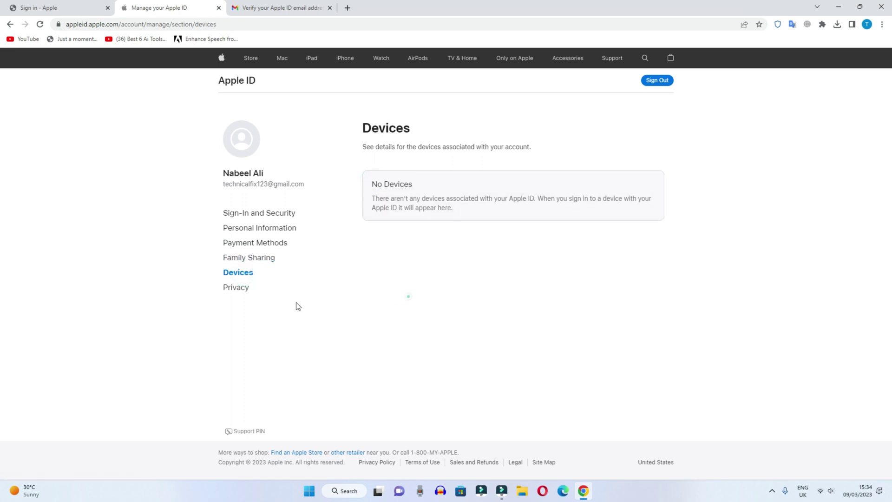
left_click(238, 289)
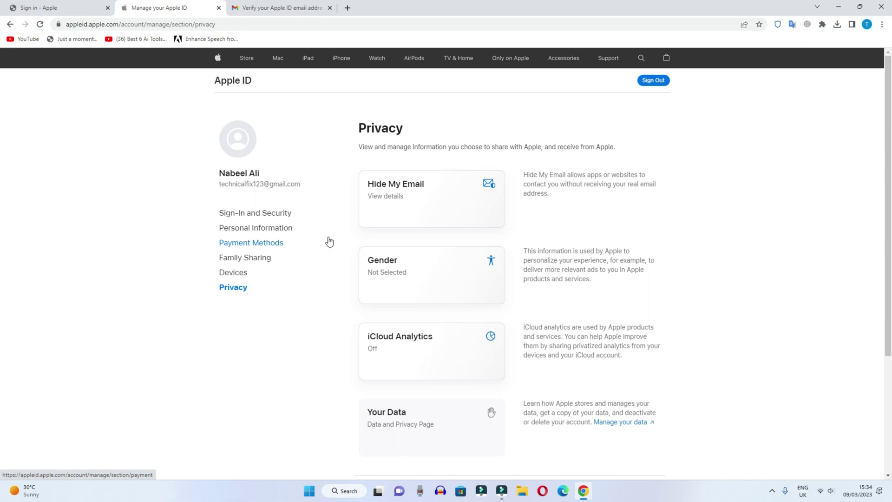
- Check the Hide My Email details, skim the Privacy page, then sign out of the account
left_click(388, 199)
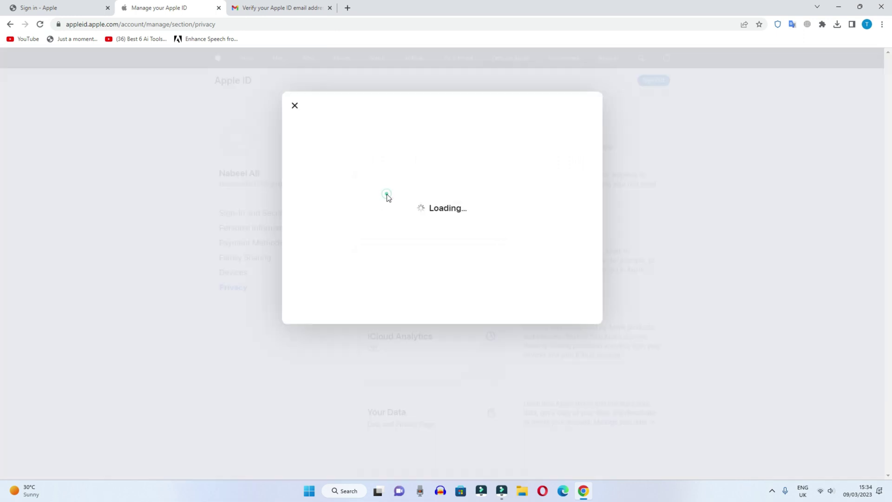
left_click(295, 106)
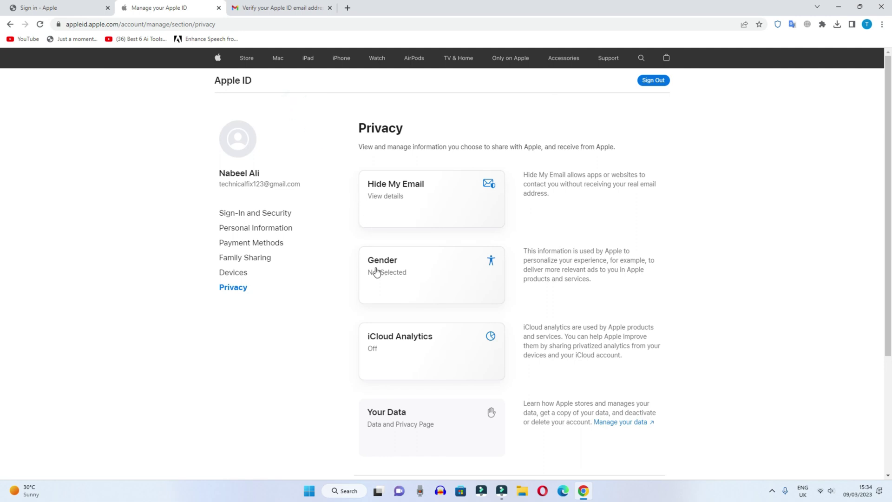
scroll(362, 276, "down", 2)
scroll(350, 246, "down", 2)
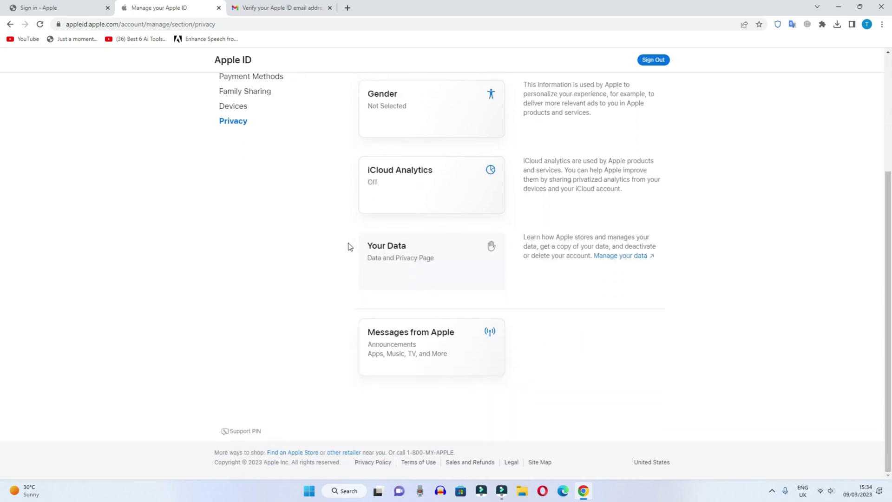
scroll(350, 247, "up", 4)
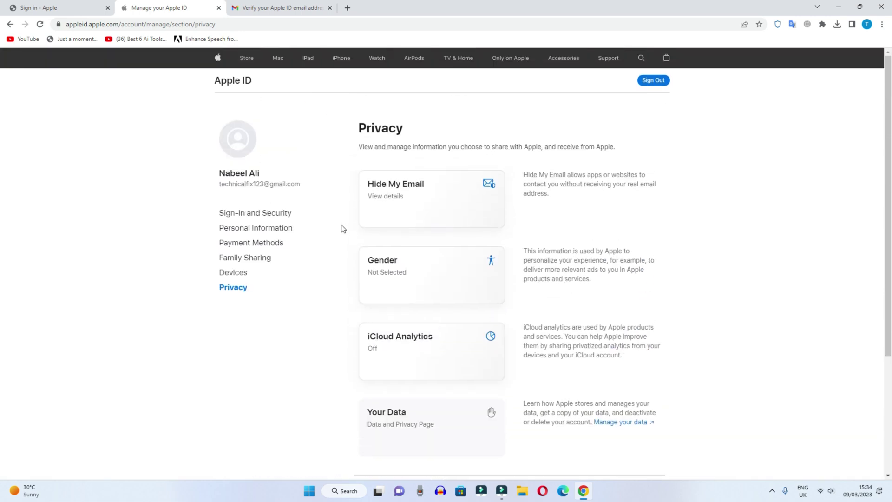
left_click(665, 81)
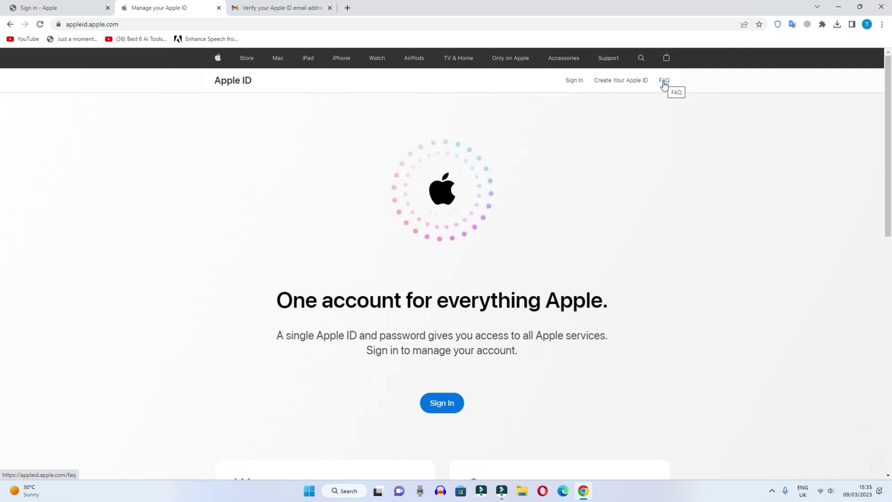
- Go to the Apple ID sign-in form, then close the Chrome window
left_click(448, 403)
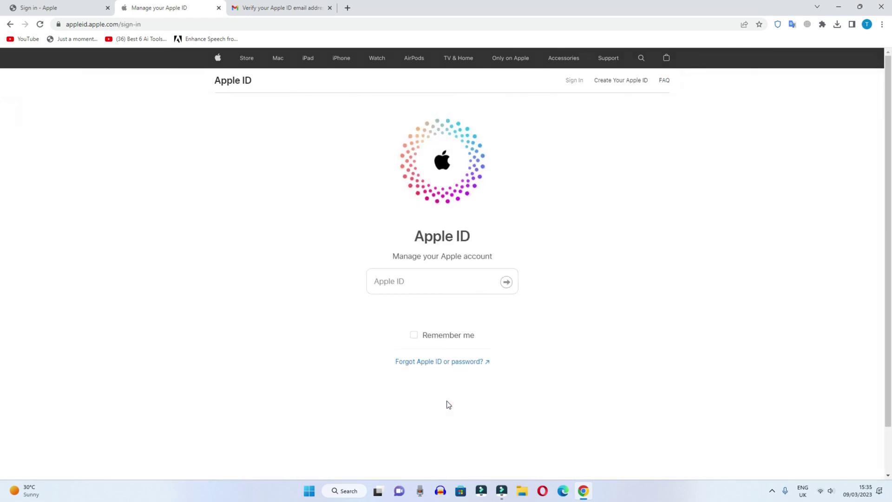
left_click(405, 286)
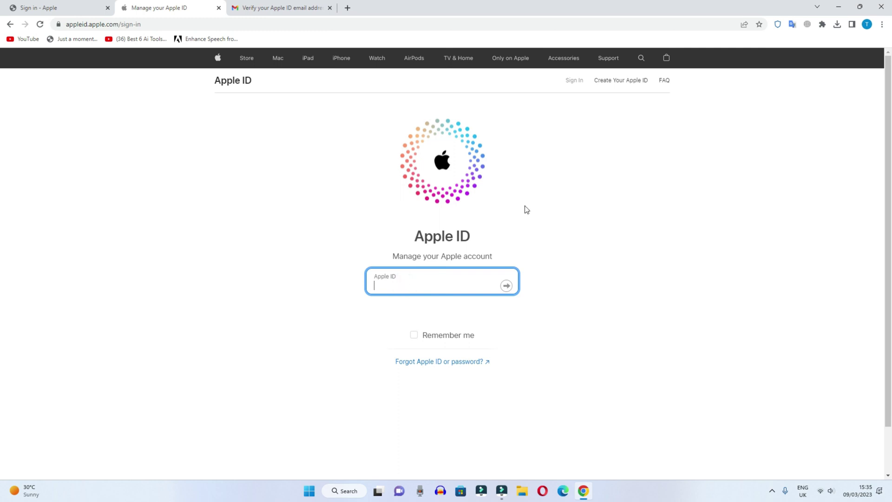
left_click(881, 7)
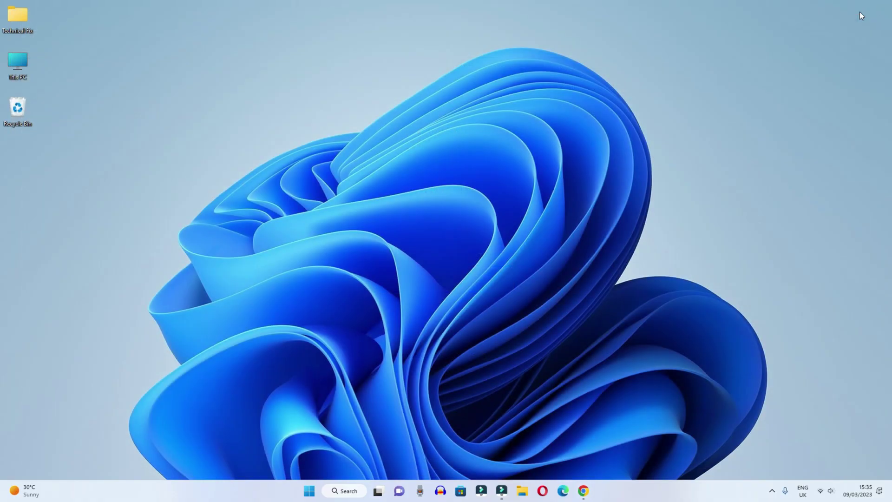